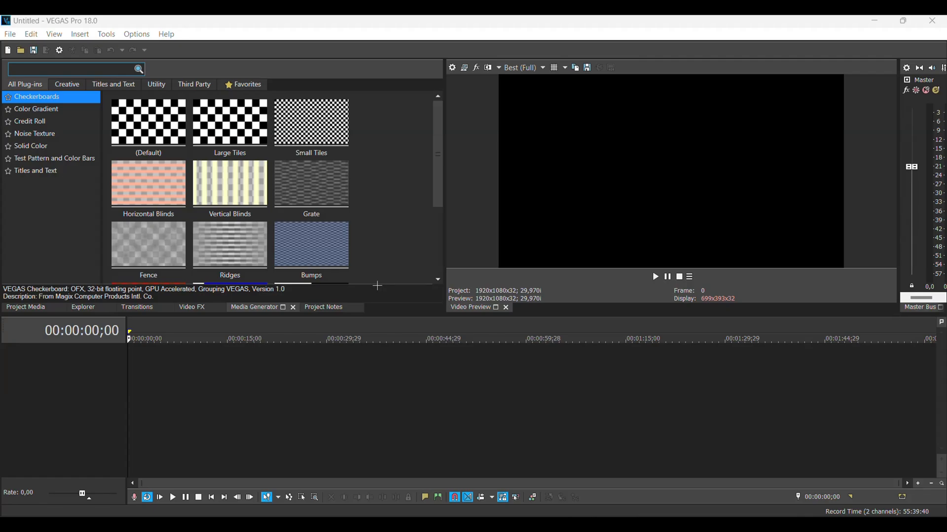
Step: Place the 2053100-uhd_3840_2160_30fps clip at the start of the timeline, keeping the current project video settings
left_click_drag(391, 383, 130, 361)
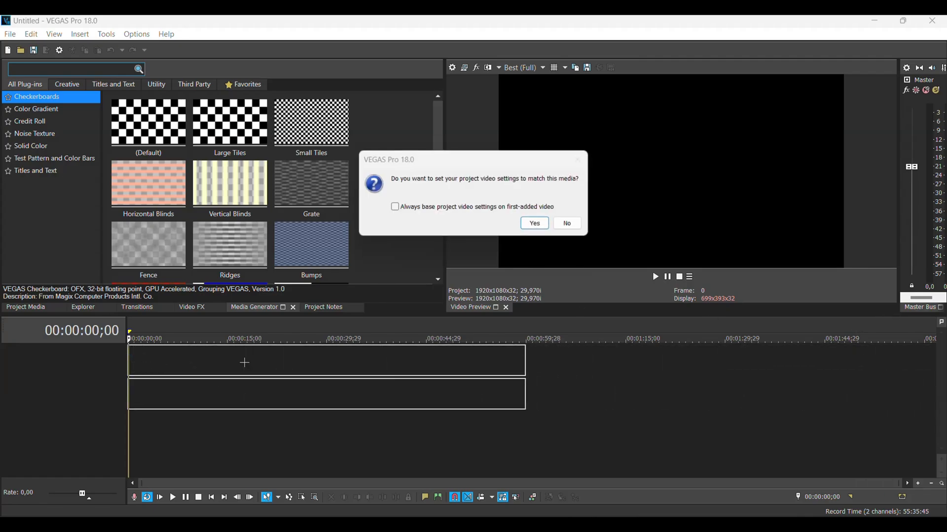
key("Return")
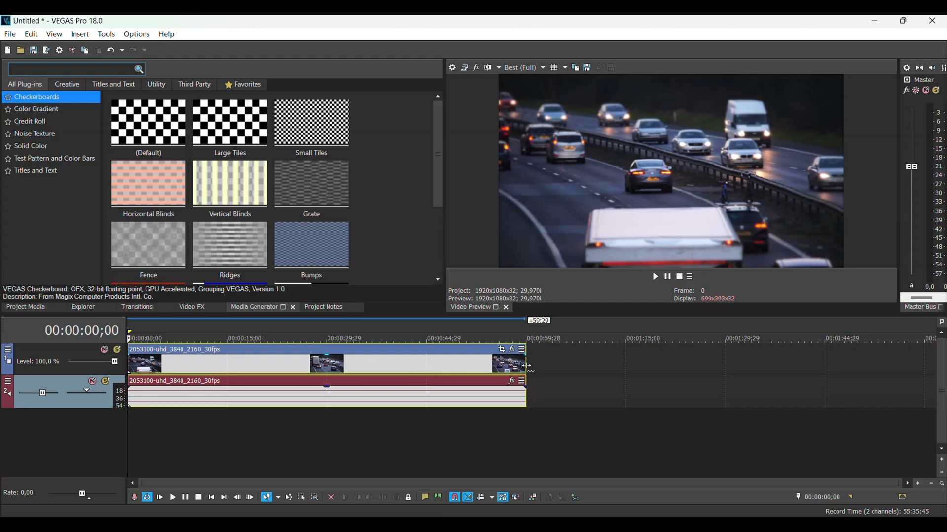
left_click_drag(525, 365, 436, 369)
key("ctrl+z")
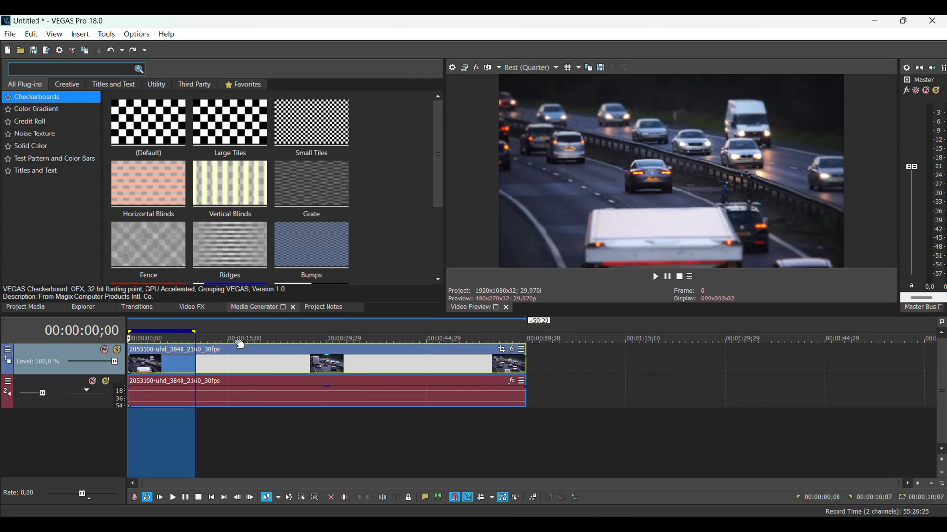
Step: Speed the whole clip up to 400% by compressing it to about 15 seconds, playing its opening before and after
key("space")
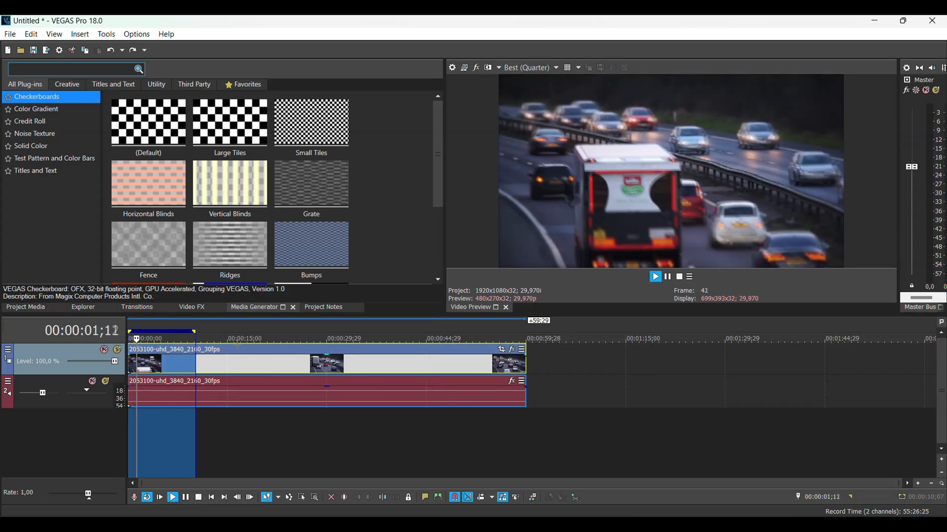
key("space")
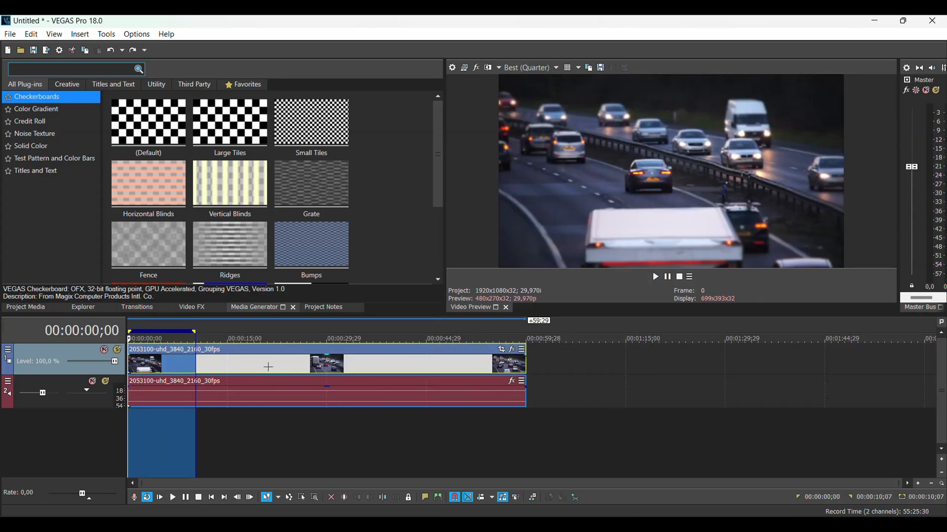
left_click(268, 367)
left_click_drag(524, 377, 197, 351)
left_click(197, 339)
key("space")
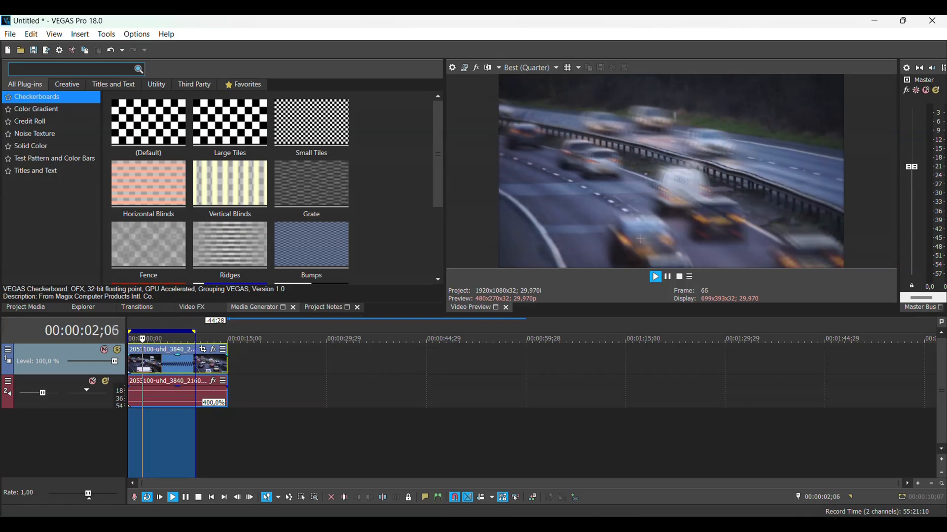
key("space")
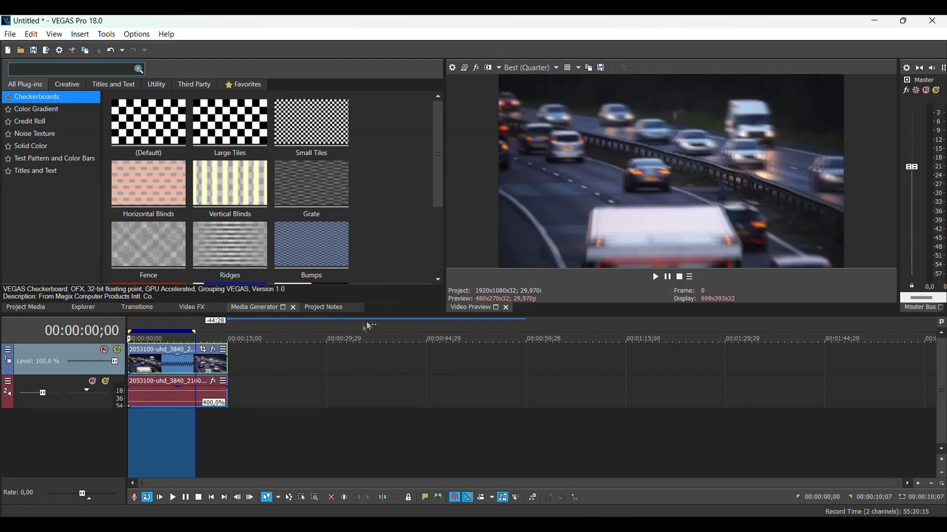
Step: Slow the whole clip to about 50.9% by stretching its end to about 1:58 and play its opening
left_click_drag(226, 368, 910, 373)
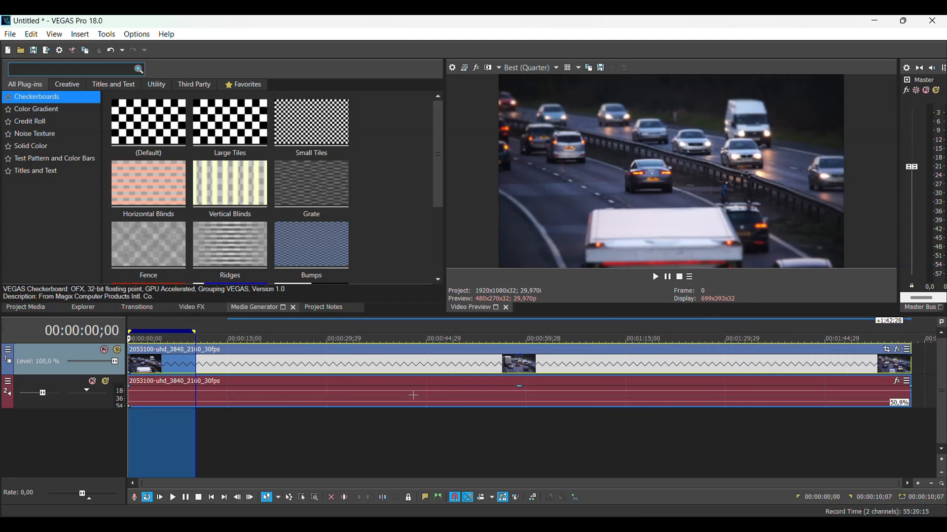
key("space")
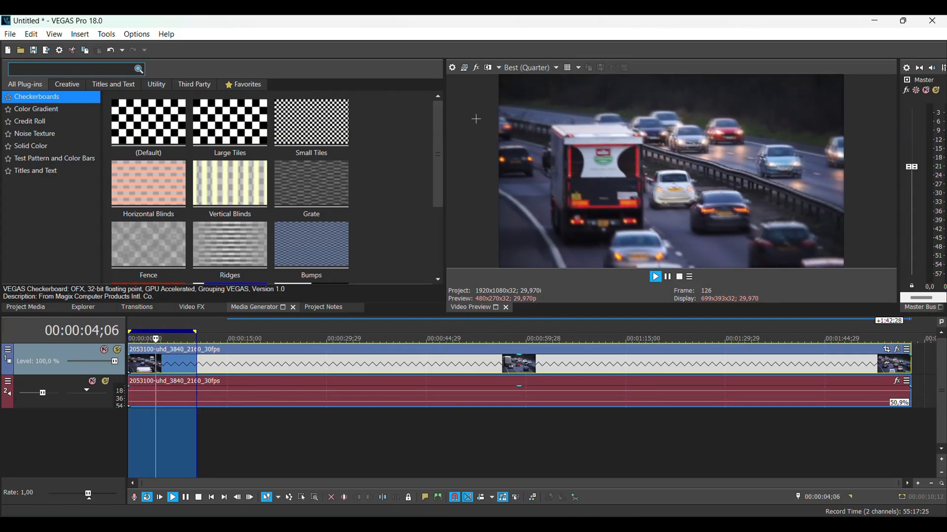
key("space")
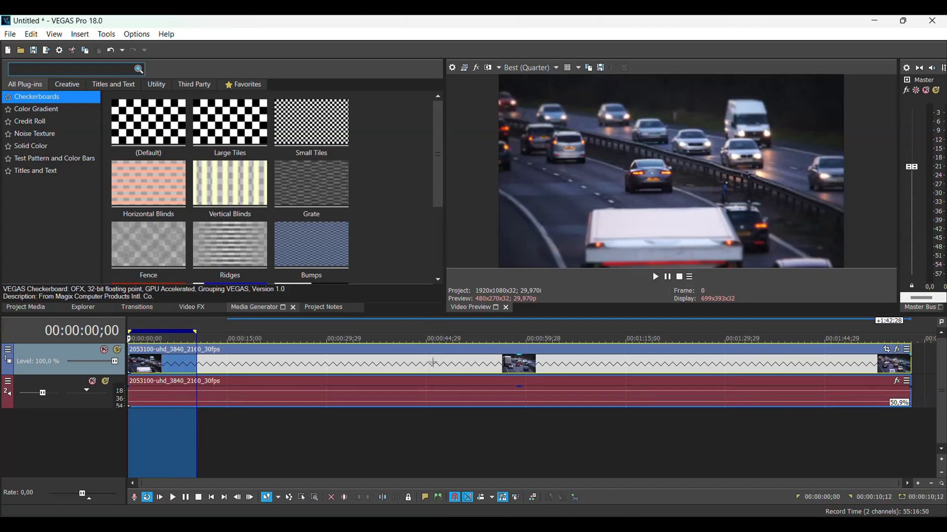
Step: Undo the speed changes made by stretching and compressing the clip
left_click(397, 425)
key("ctrl+z")
key("ctrl+z")
key("ctrl+z")
key("ctrl+z")
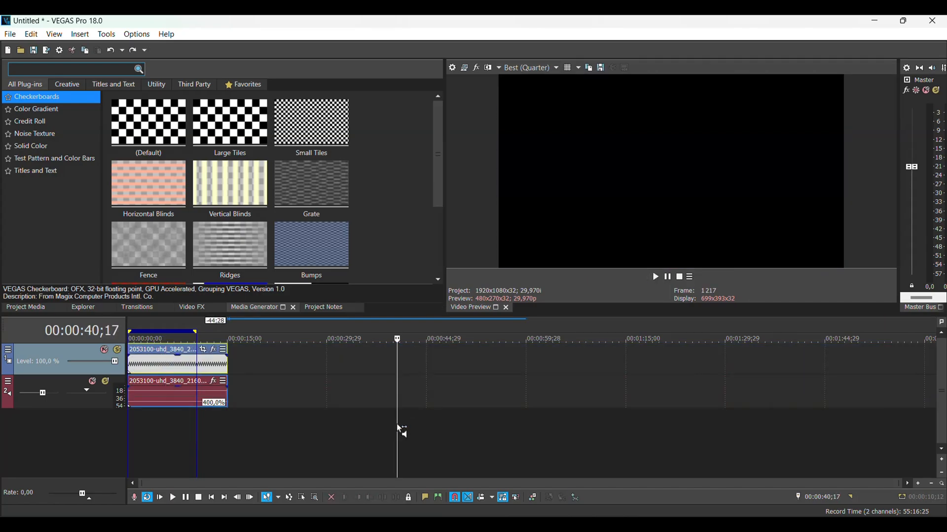
key("ctrl+shift+z")
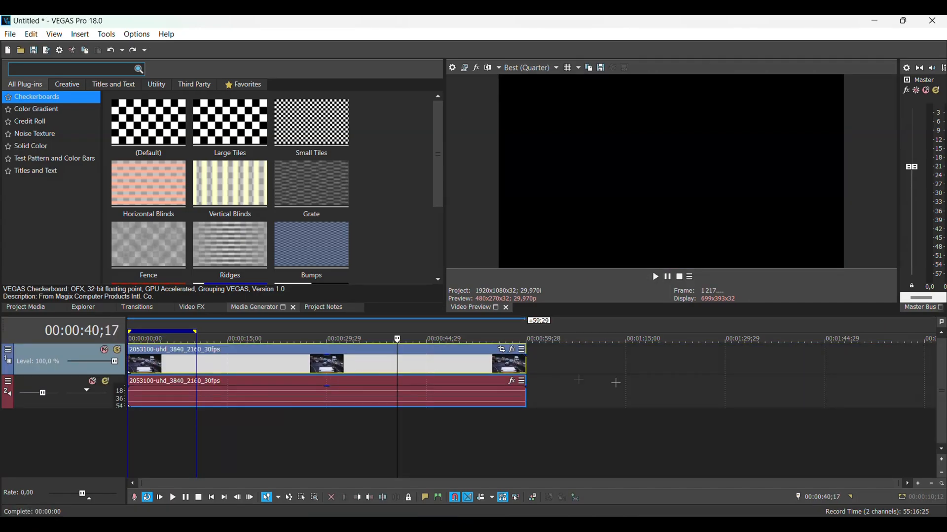
Step: Insert a Velocity envelope on the video event
left_click(619, 383)
left_click(285, 365)
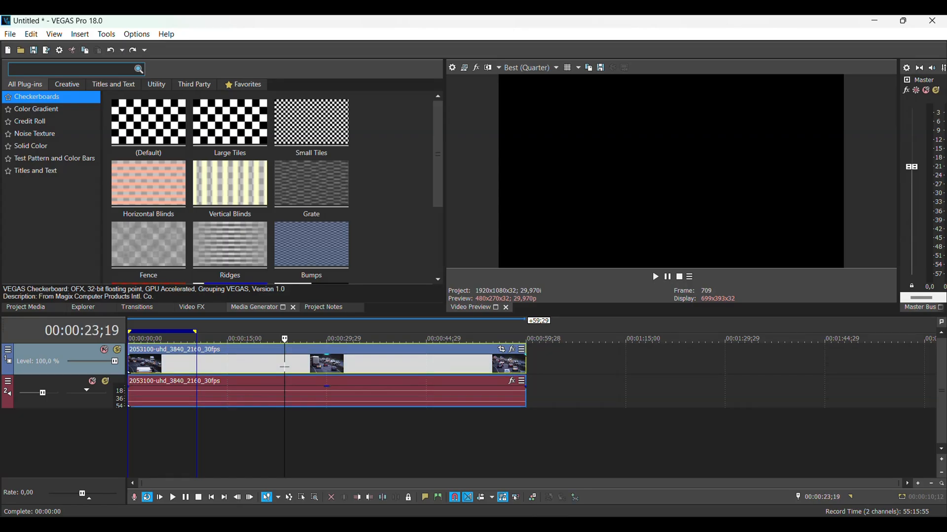
right_click(262, 367)
mouse_move(318, 473)
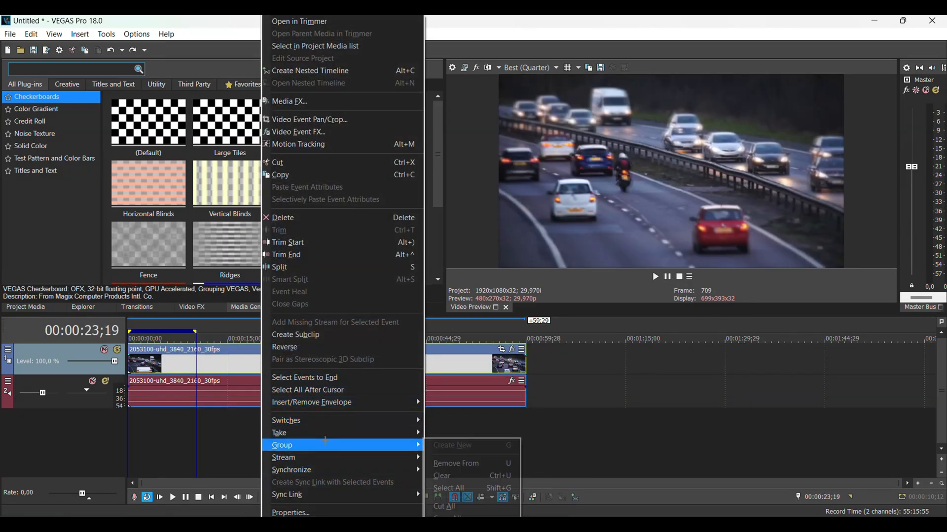
mouse_move(341, 407)
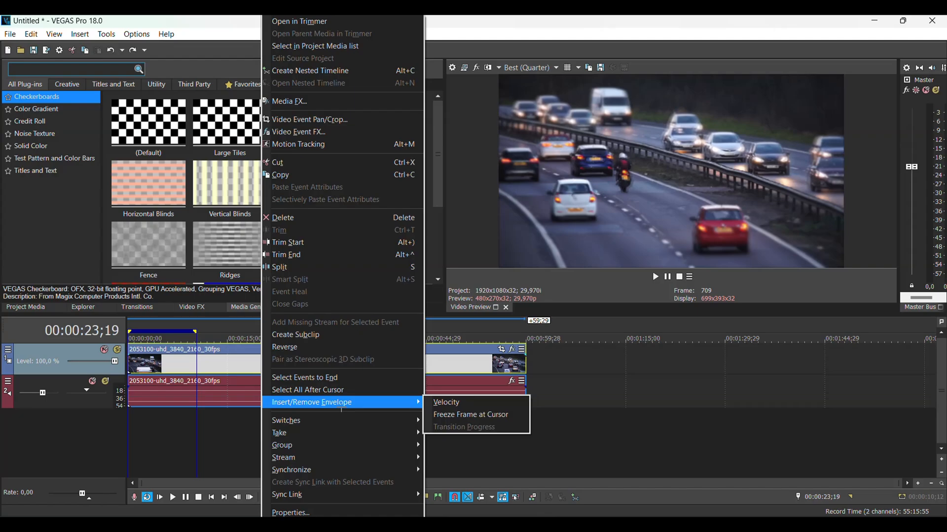
left_click(459, 407)
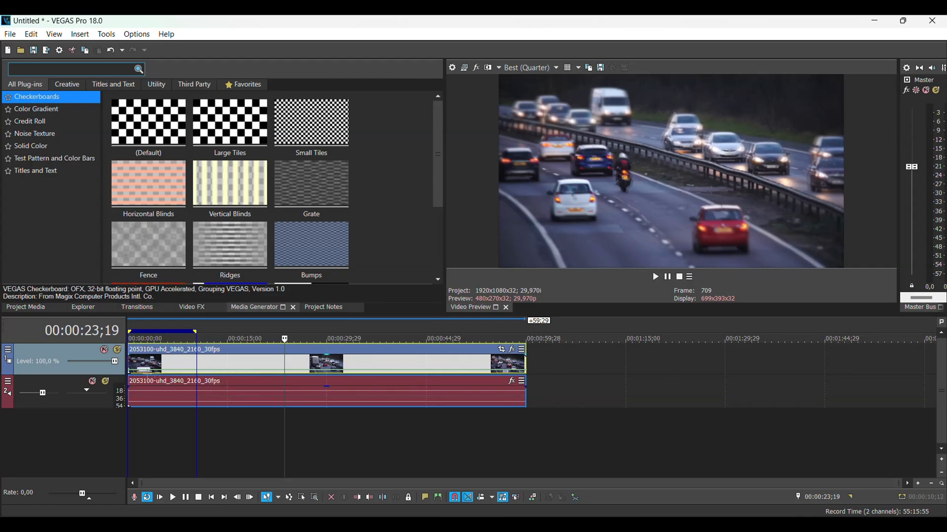
Step: Raise the whole velocity envelope to about 711% and play the opening of the clip
left_click_drag(161, 375, 158, 363)
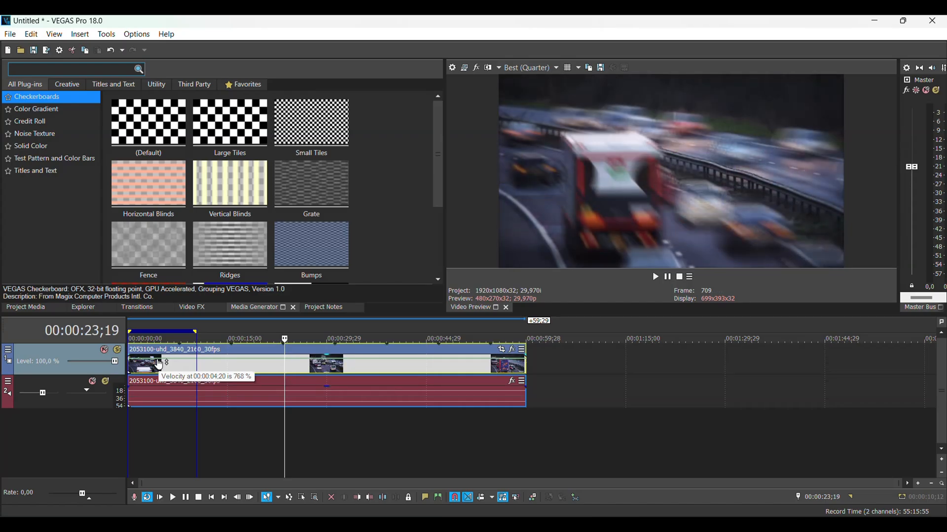
mouse_move(159, 364)
left_mouse_down()
mouse_move(162, 378)
mouse_move(161, 365)
left_mouse_up()
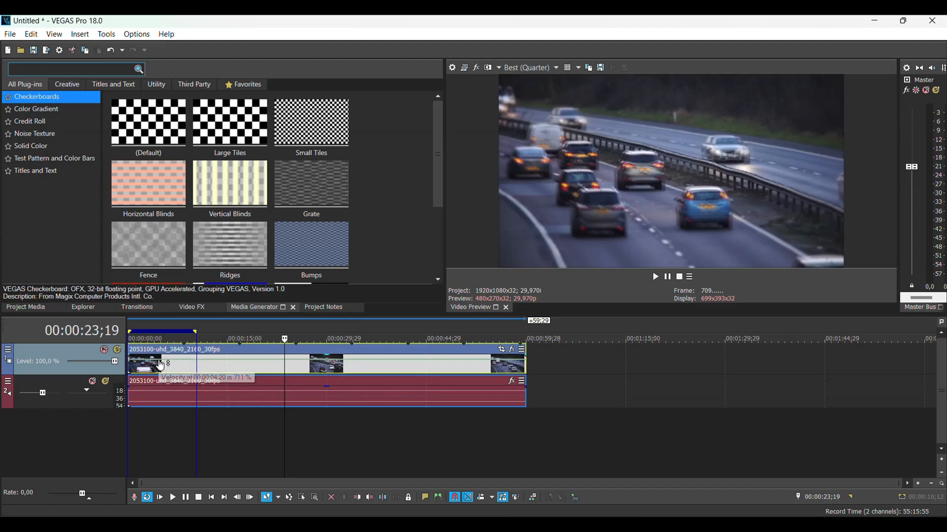
key("space")
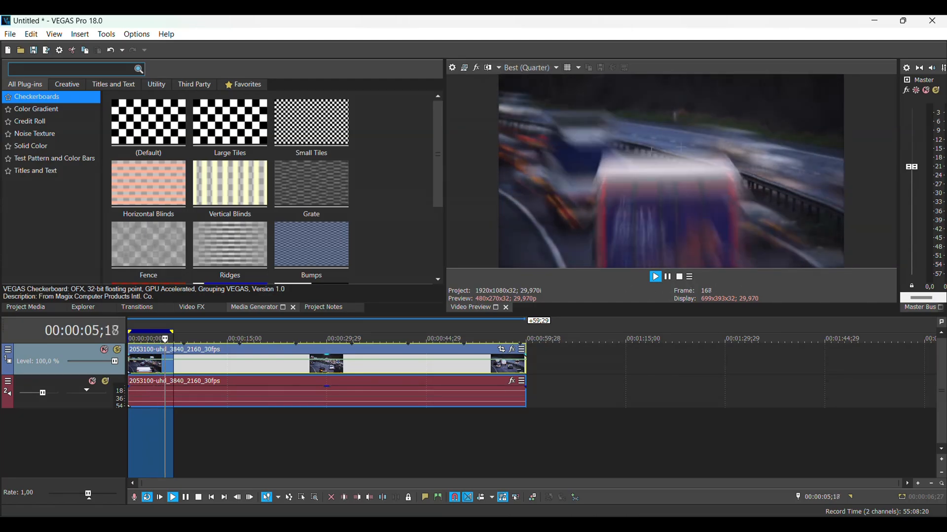
key("space")
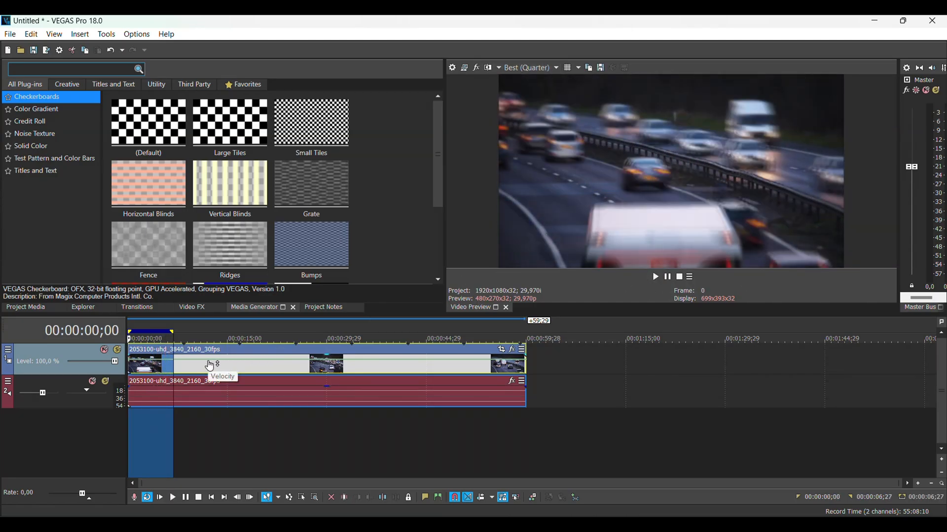
Step: Lower the whole velocity envelope below normal speed for slow motion and play the looped section
left_click_drag(209, 366, 209, 376)
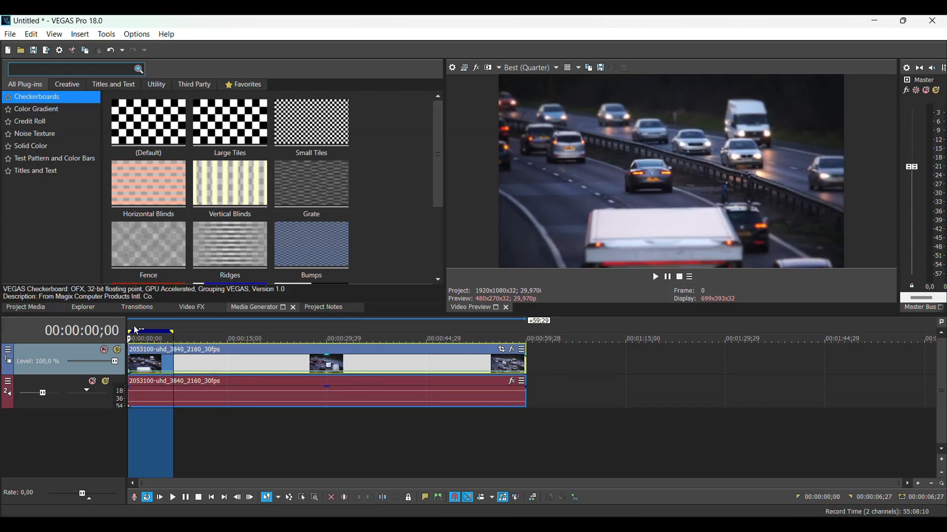
key("space")
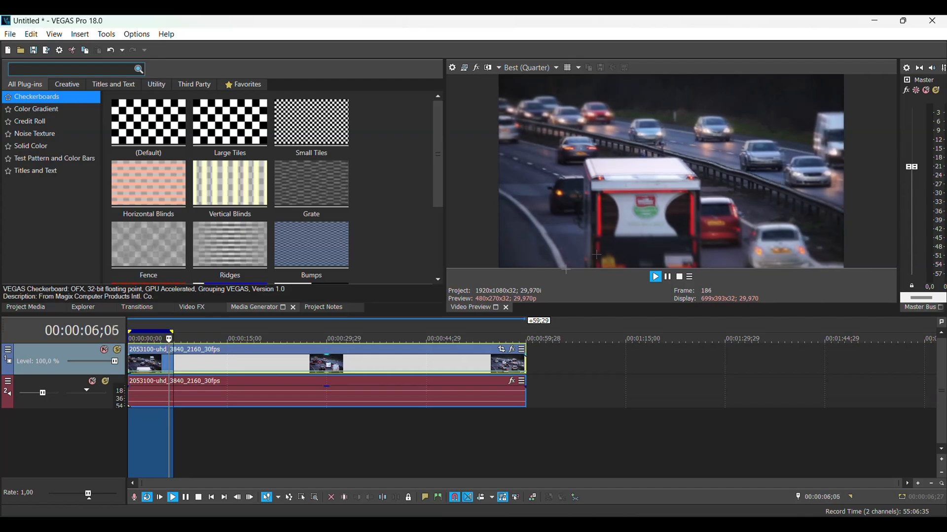
key("space")
Step: Add velocity points within the first 1.5 seconds, ramping the speed up near the start and back down to slow motion
left_click(147, 367)
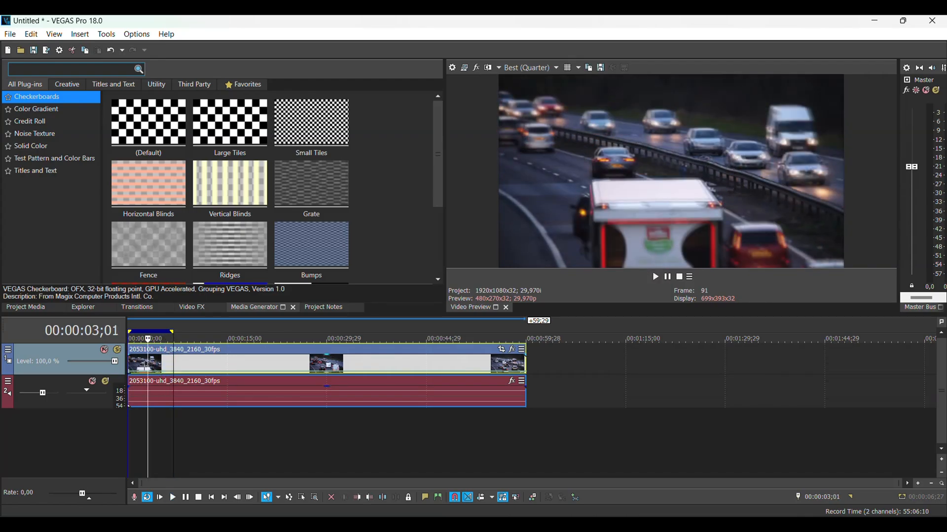
scroll(155, 378, "up", 5)
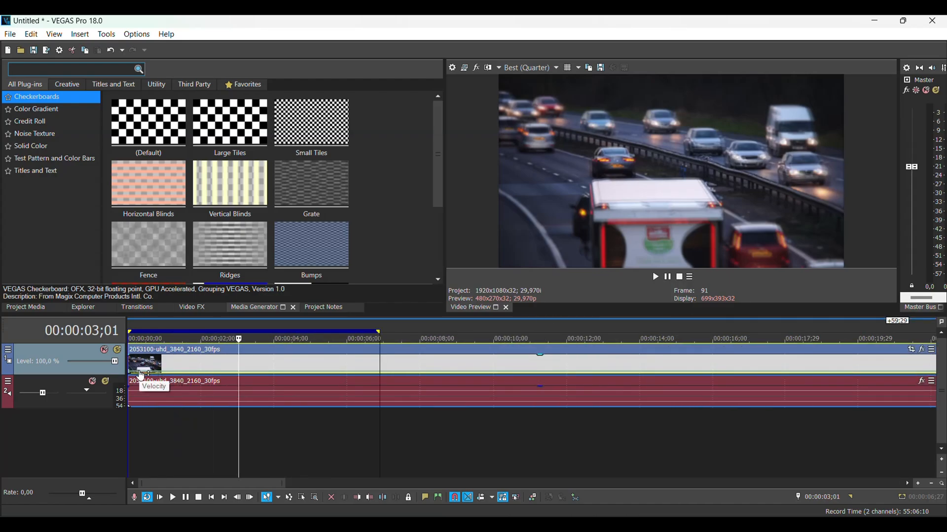
left_click(141, 375)
right_click(157, 372)
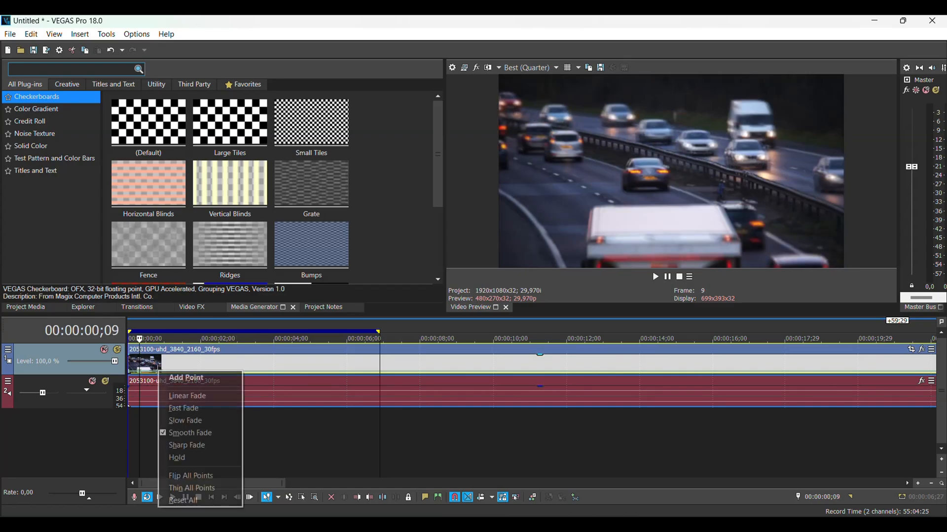
left_click(184, 378)
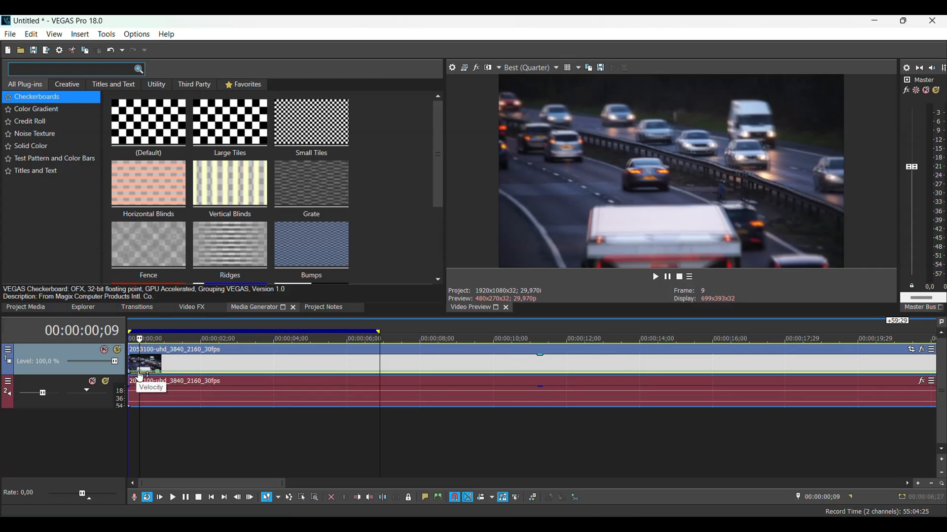
left_click_drag(140, 373, 167, 359)
double_click(189, 367)
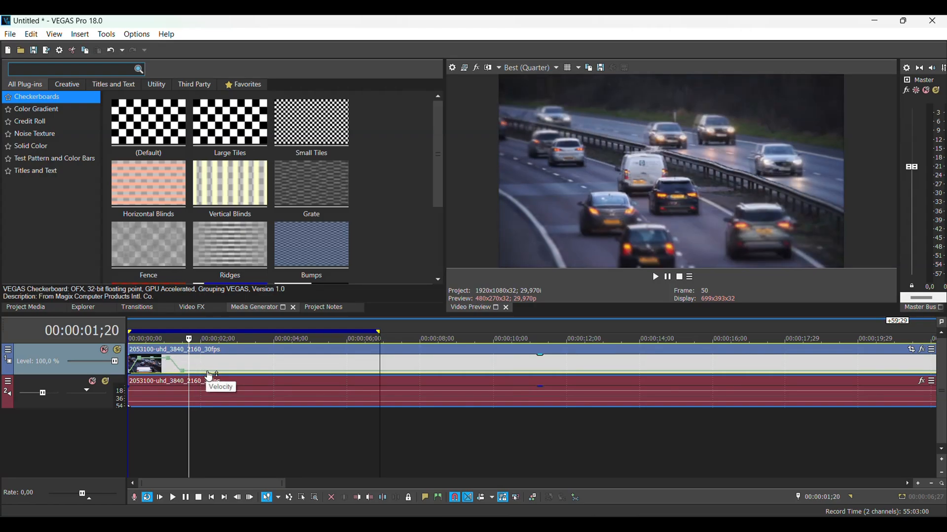
Step: Add velocity points at about 2;03 and 2;14, and set the one at 2;14 to Normal Velocity
left_click(206, 374)
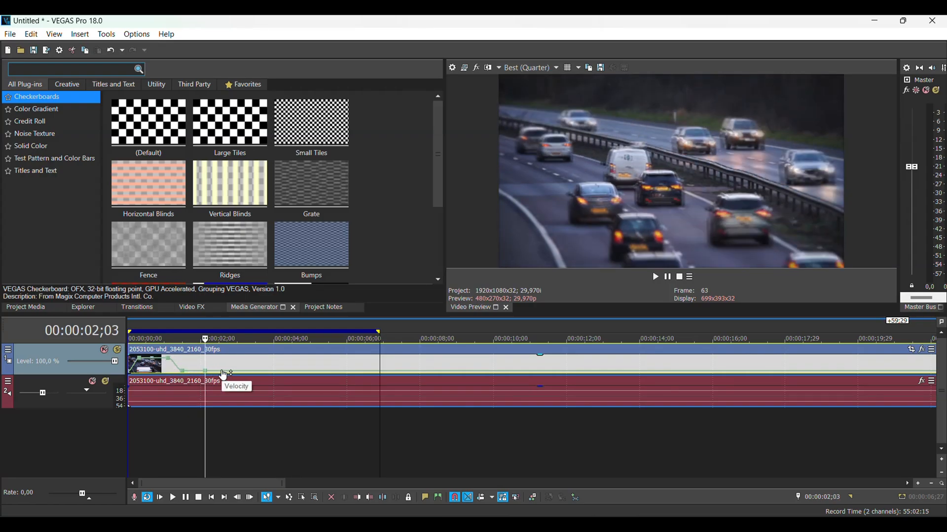
left_click(218, 367)
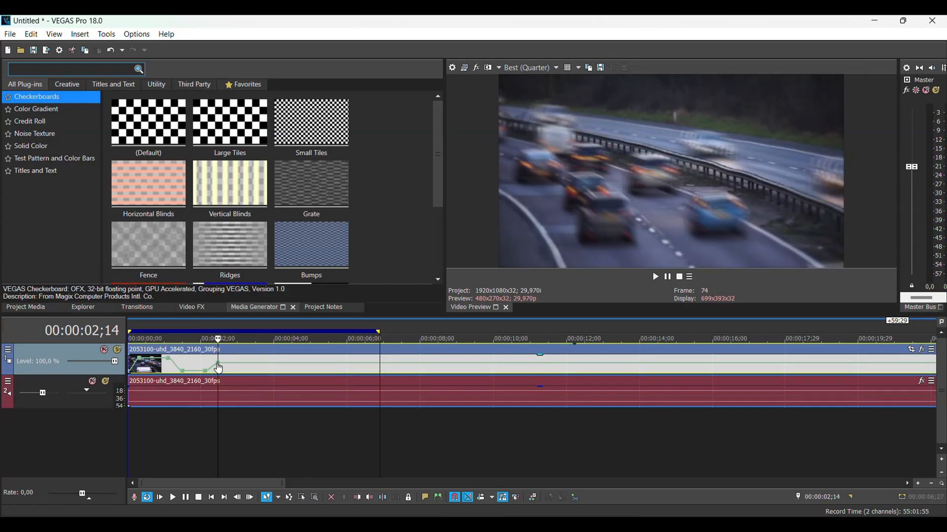
right_click(218, 367)
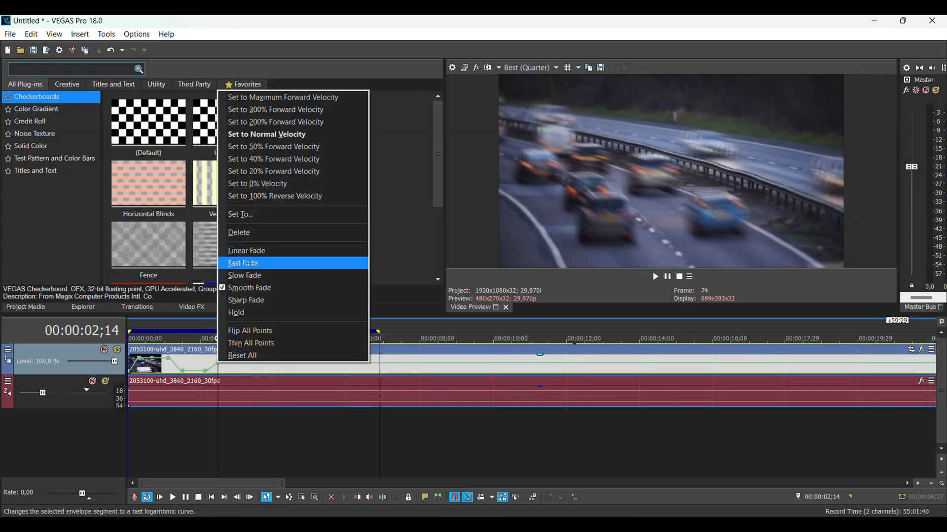
left_click(256, 134)
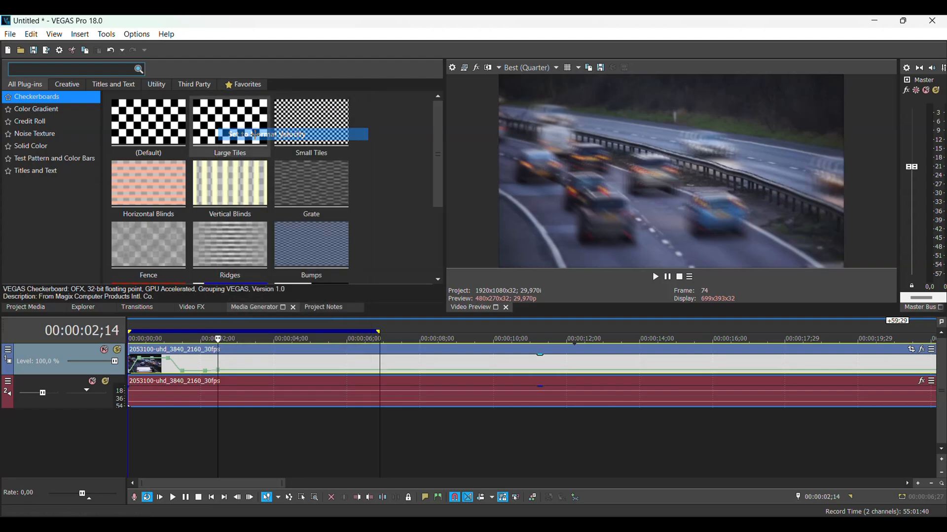
Step: Play the looped section from the start to review the speed ramp, and stop with the cursor at about 4;01
double_click(130, 328)
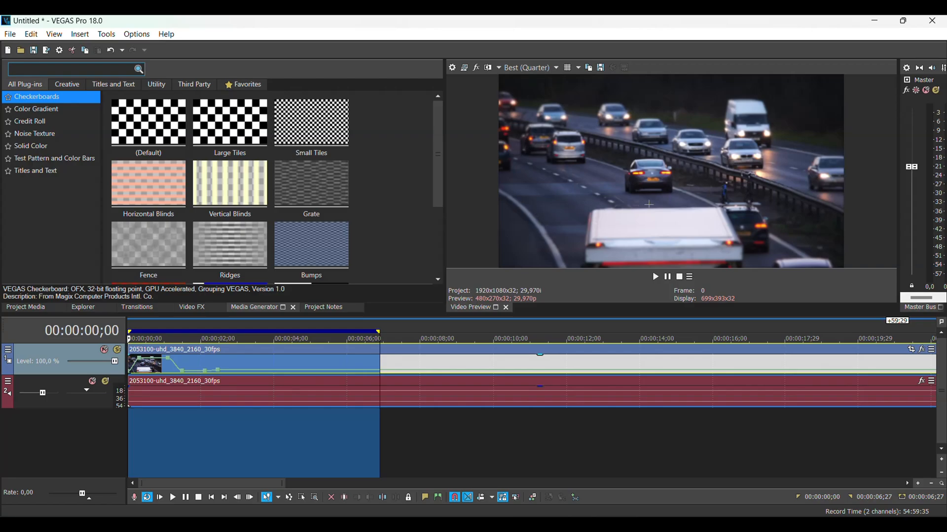
key("space")
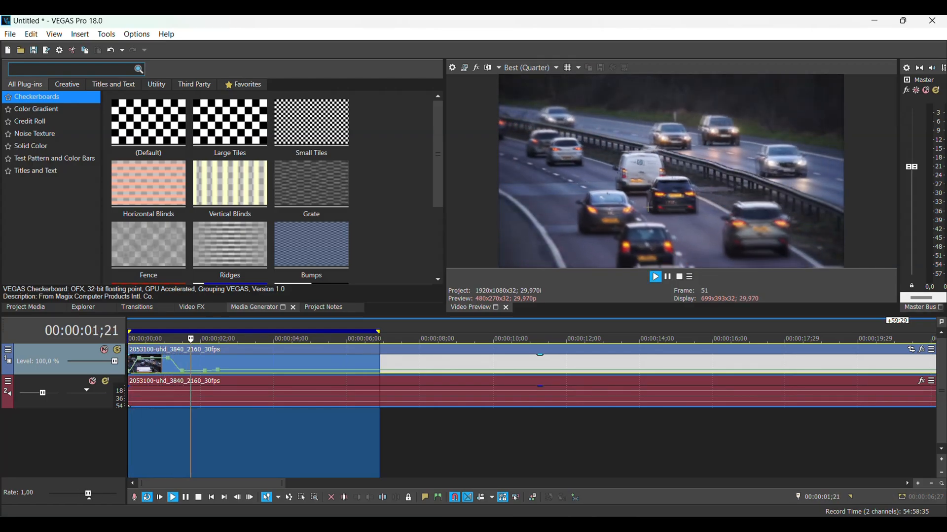
left_click(276, 326)
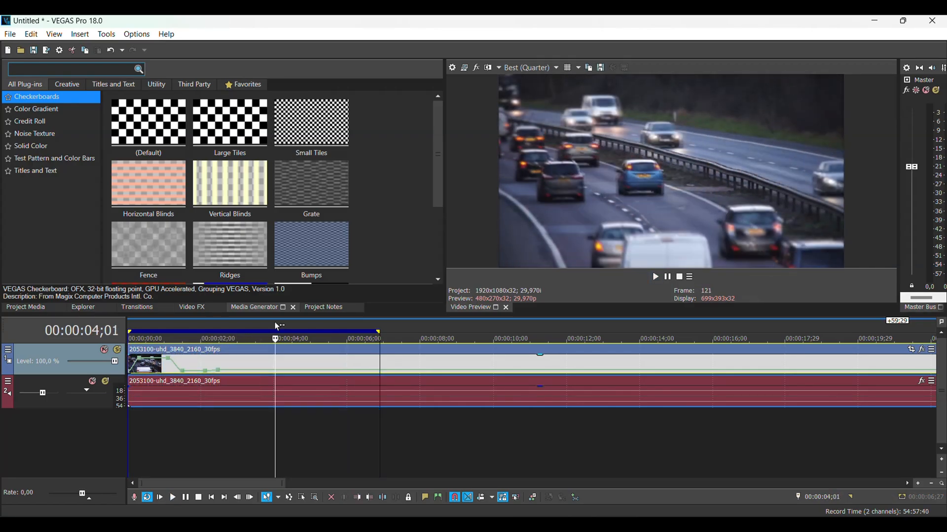